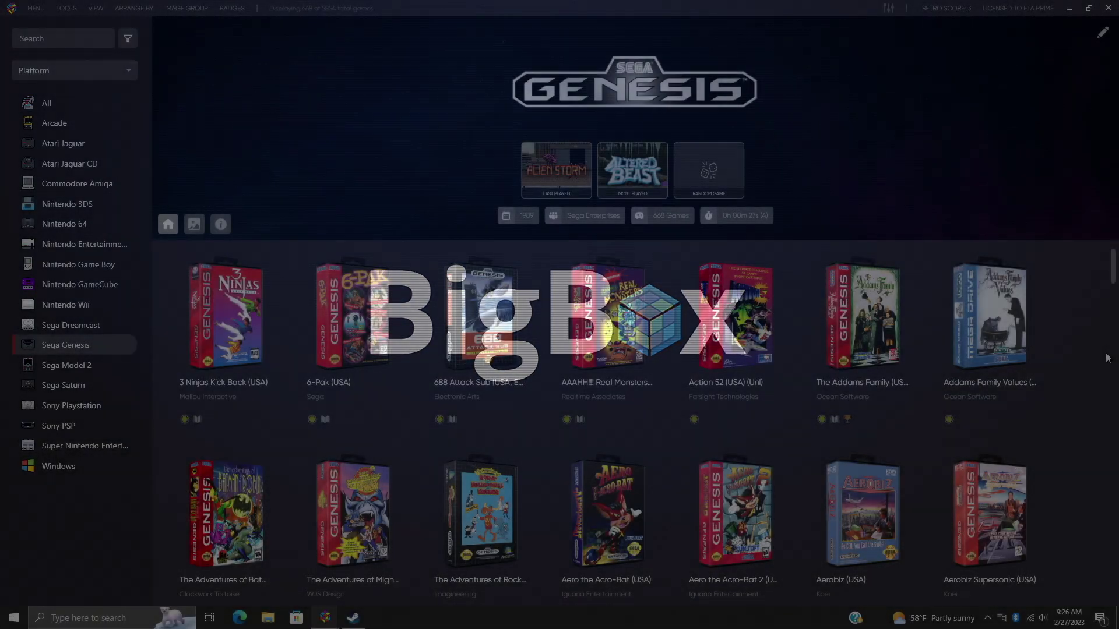
scroll(1108, 358, "down", 3)
scroll(1108, 358, "down", 2)
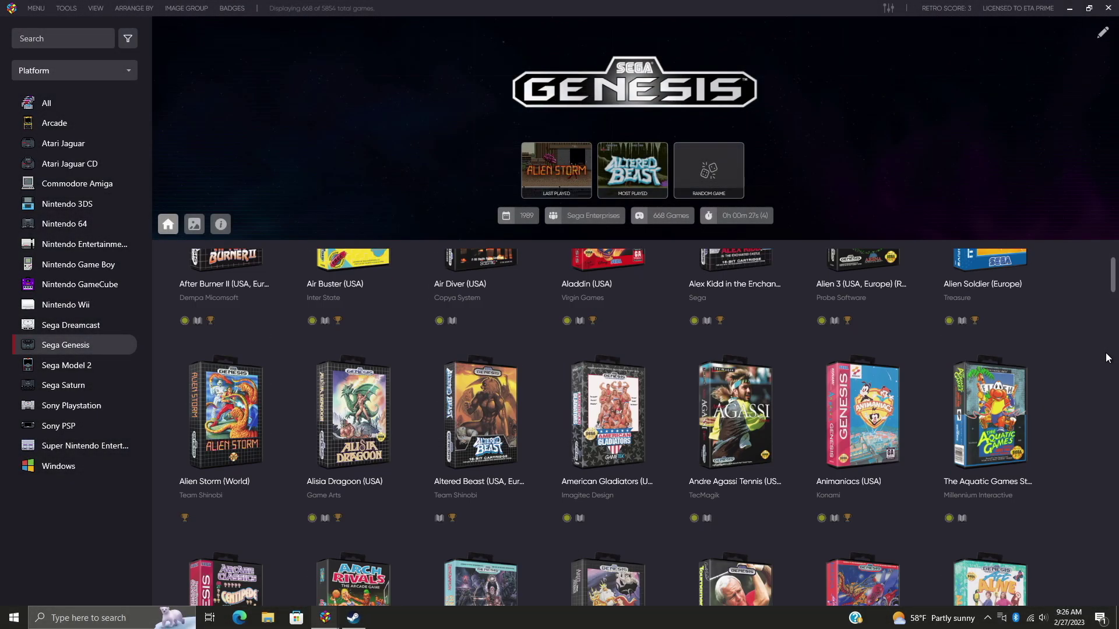
scroll(1108, 358, "down", 9)
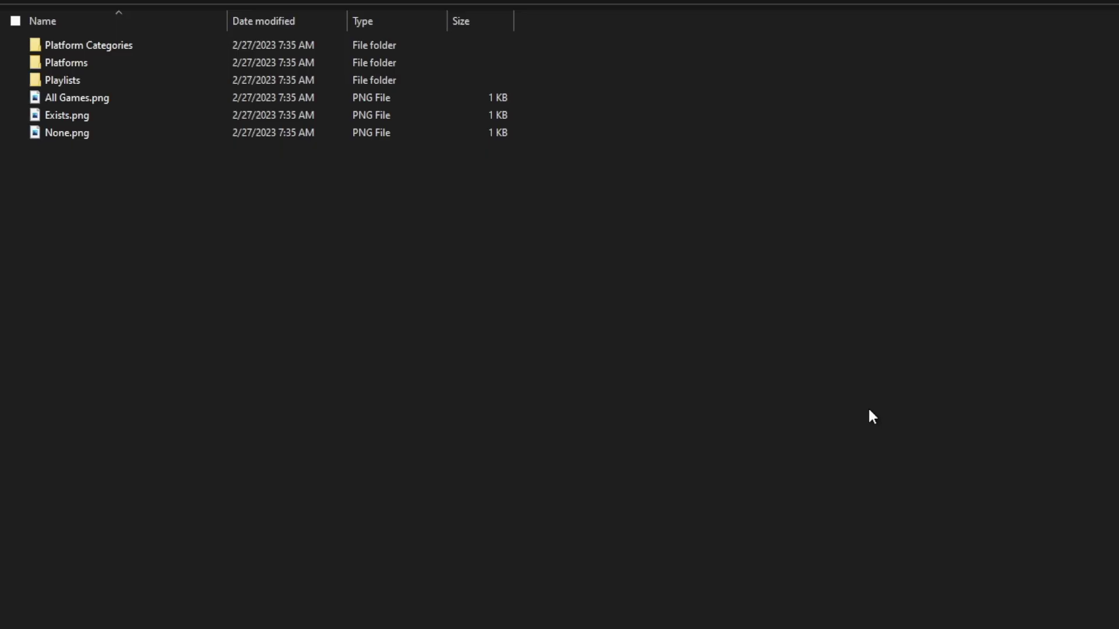
Look through the icon images in the Platform Categories, Playlists and Platforms folders.
double_click(144, 45)
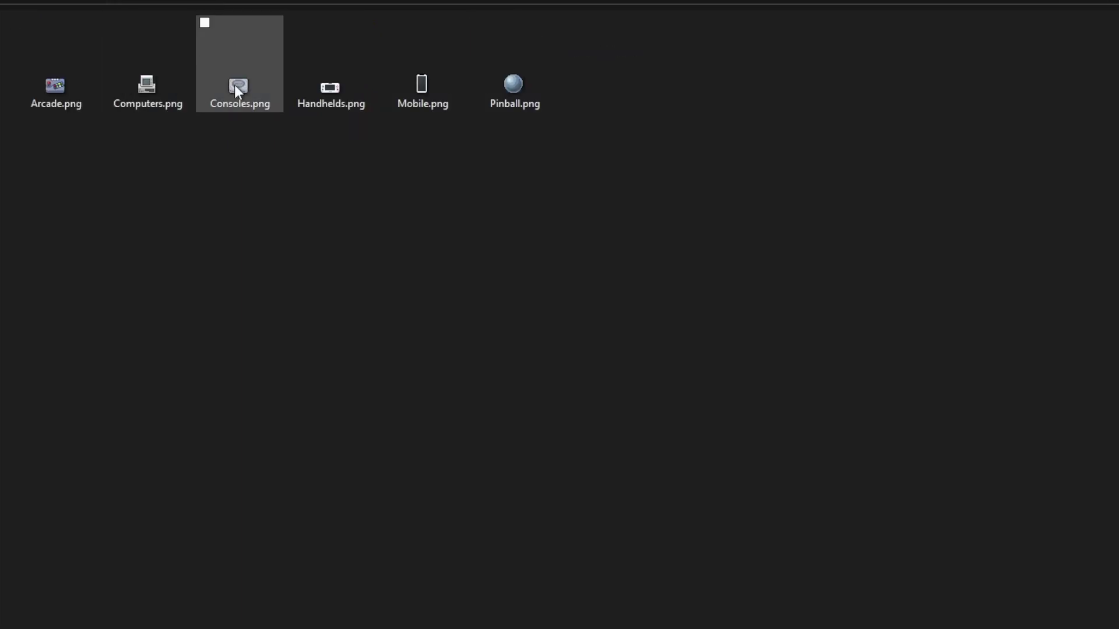
key("alt+Left")
double_click(87, 82)
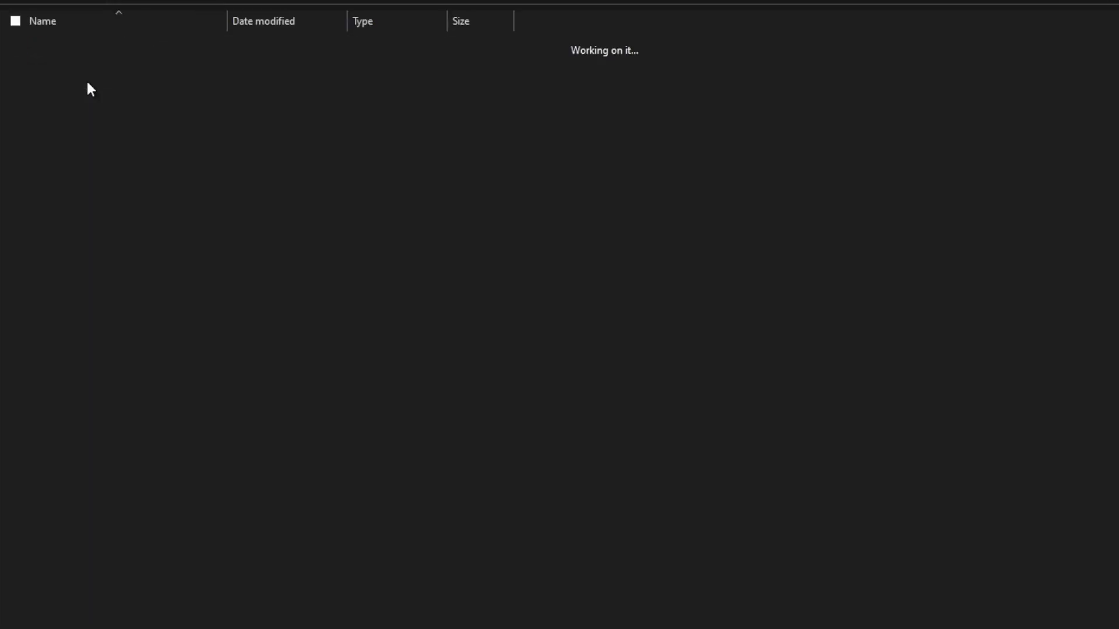
key("alt+Left")
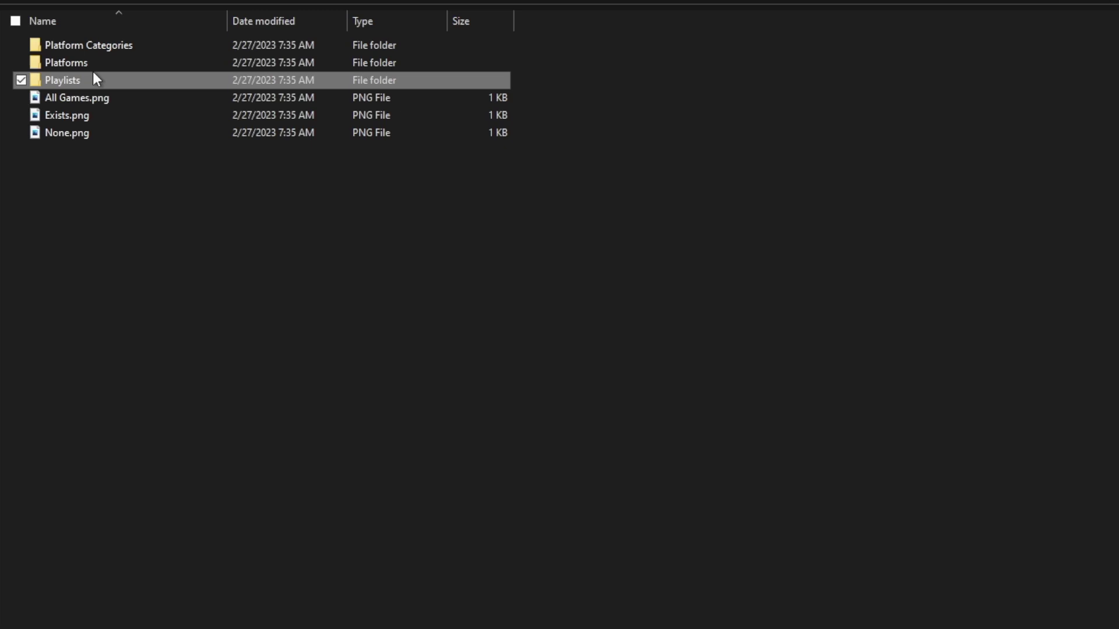
double_click(92, 61)
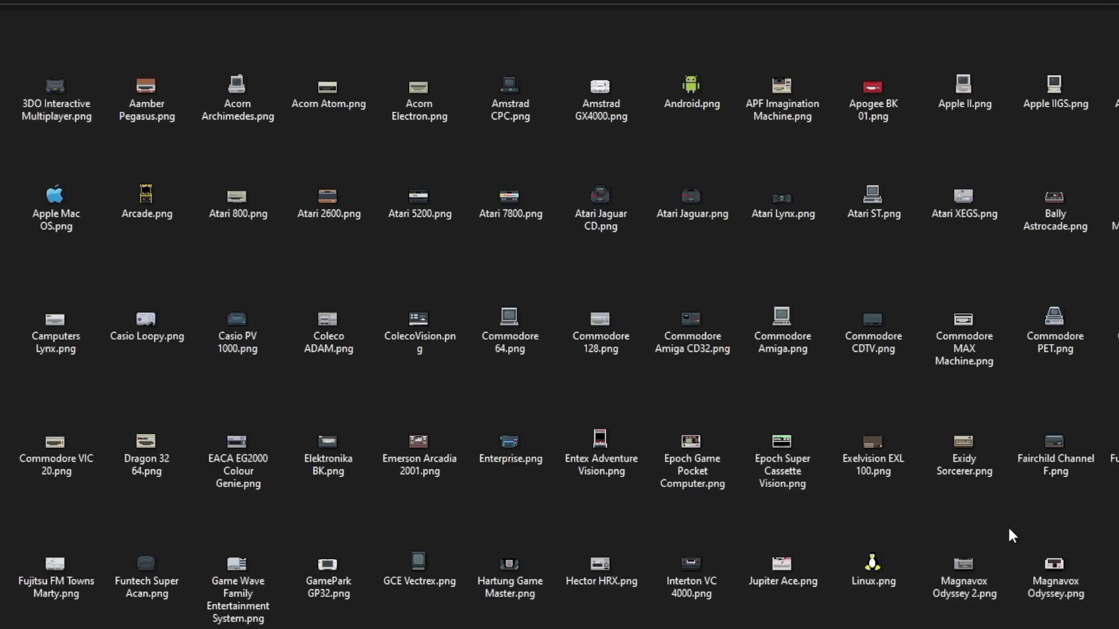
scroll(1010, 530, "down", 10)
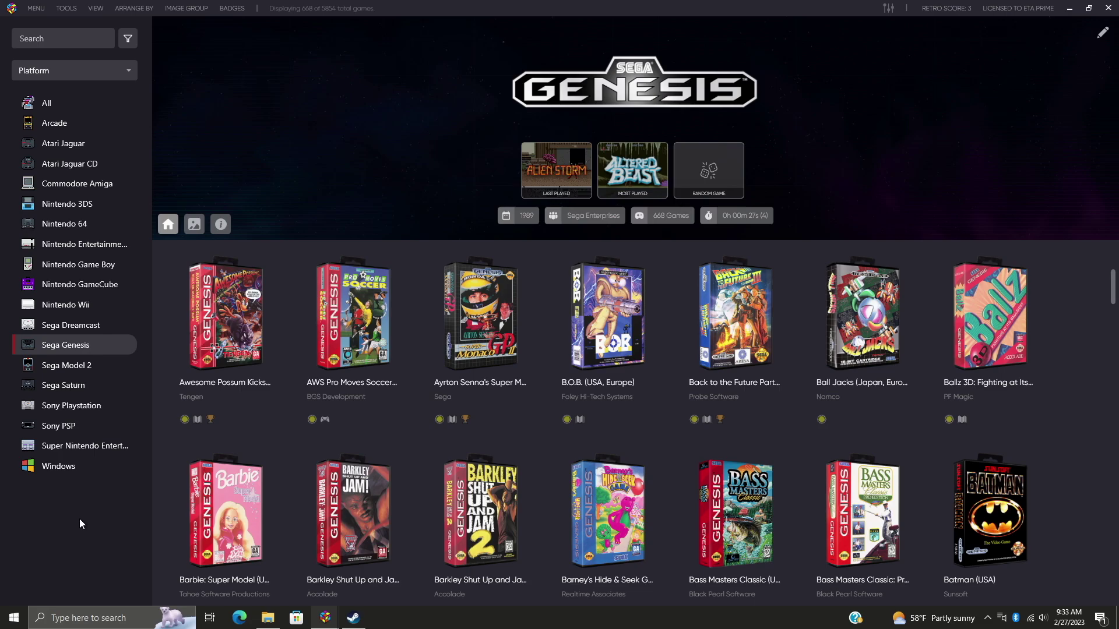
Group the game library by playlist and browse the games in the RetroAchievements playlist.
left_click(72, 71)
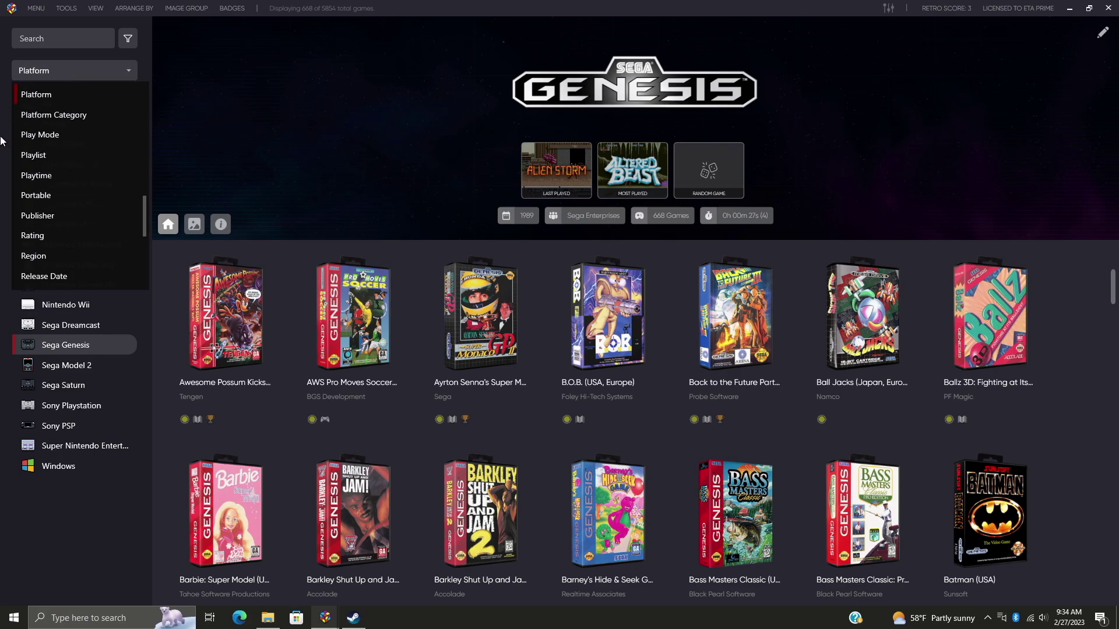
left_click(53, 155)
scroll(107, 392, "down", 7)
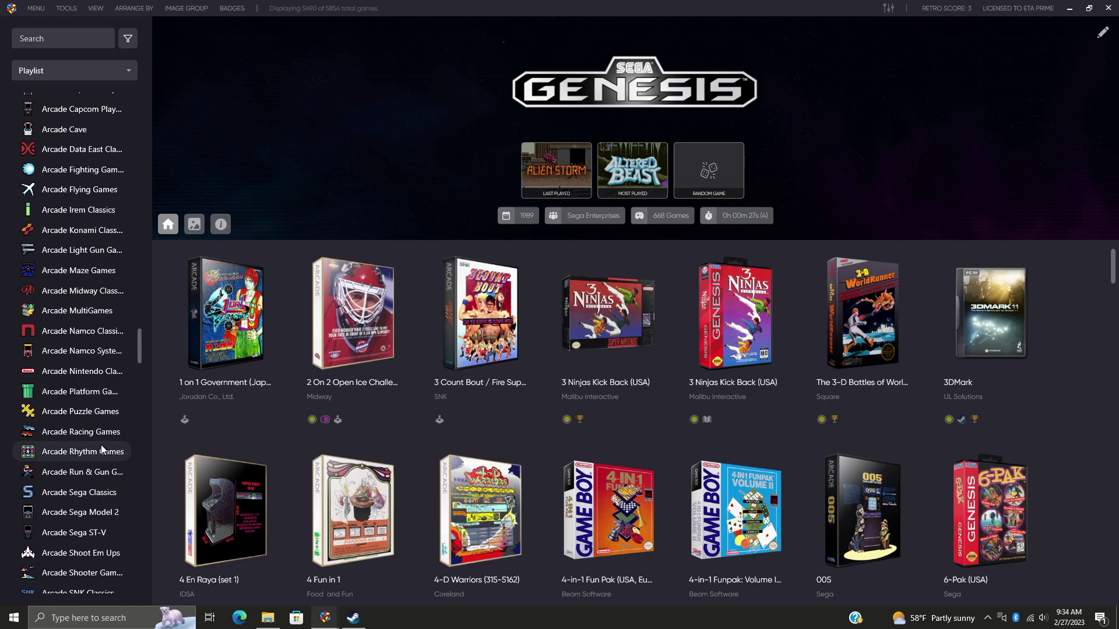
left_click(66, 544)
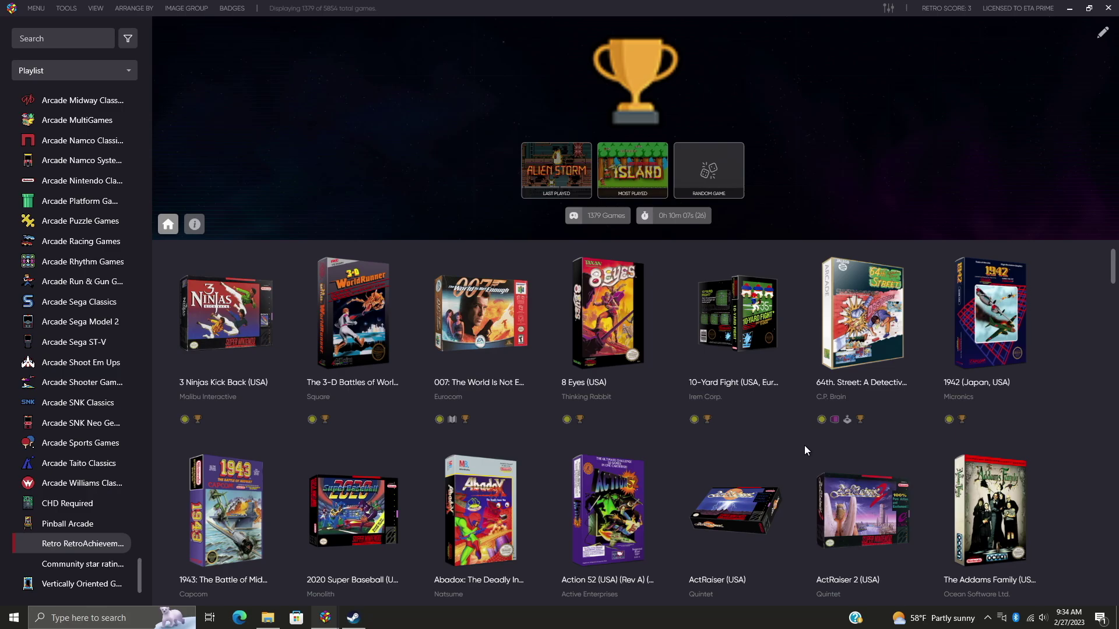
scroll(806, 448, "down", 3)
scroll(807, 452, "down", 5)
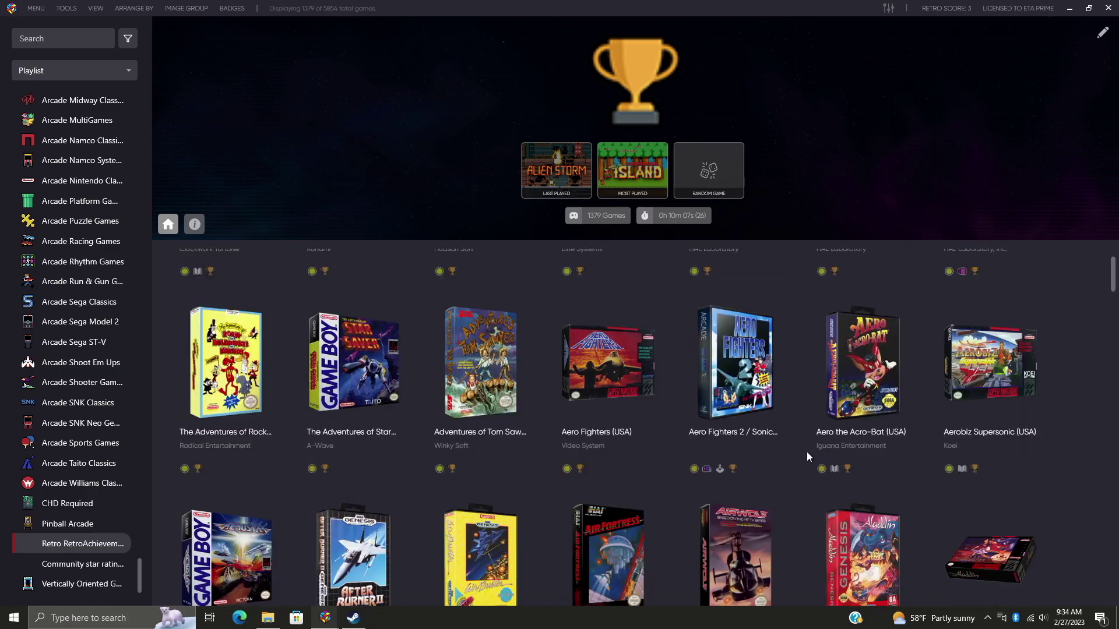
scroll(806, 452, "down", 3)
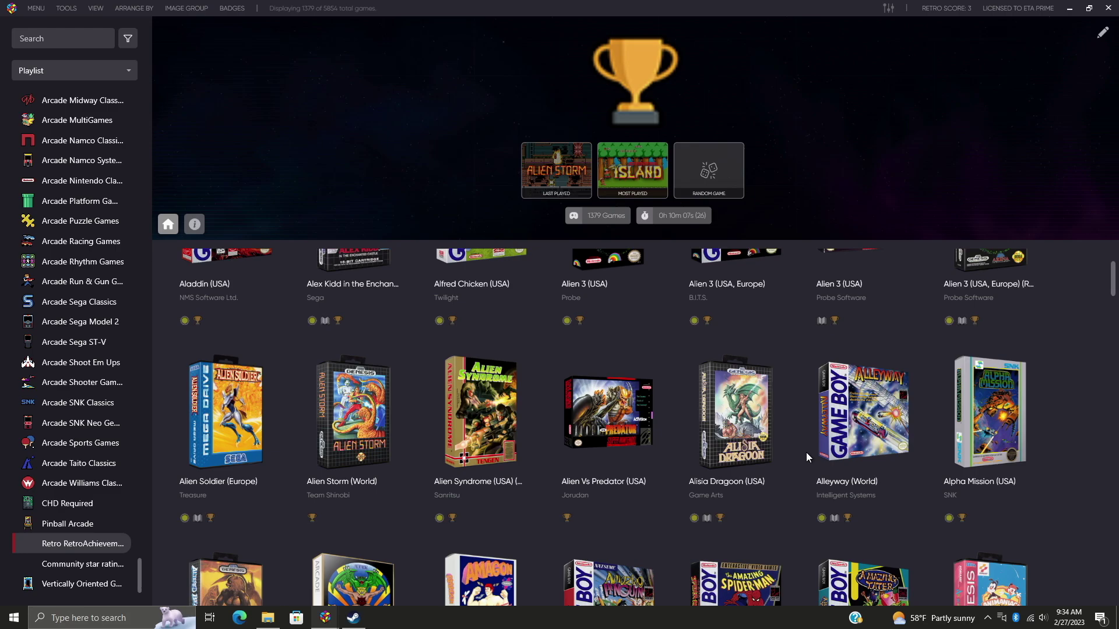
Start a new playlist with the unique name Steam Achievements.
right_click(105, 547)
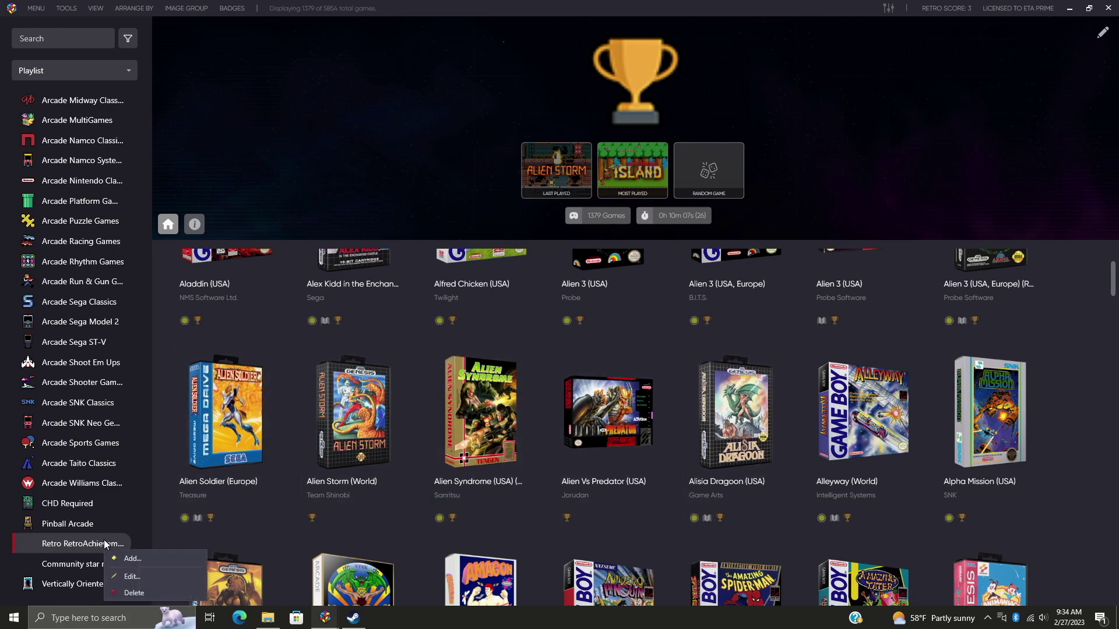
left_click(131, 559)
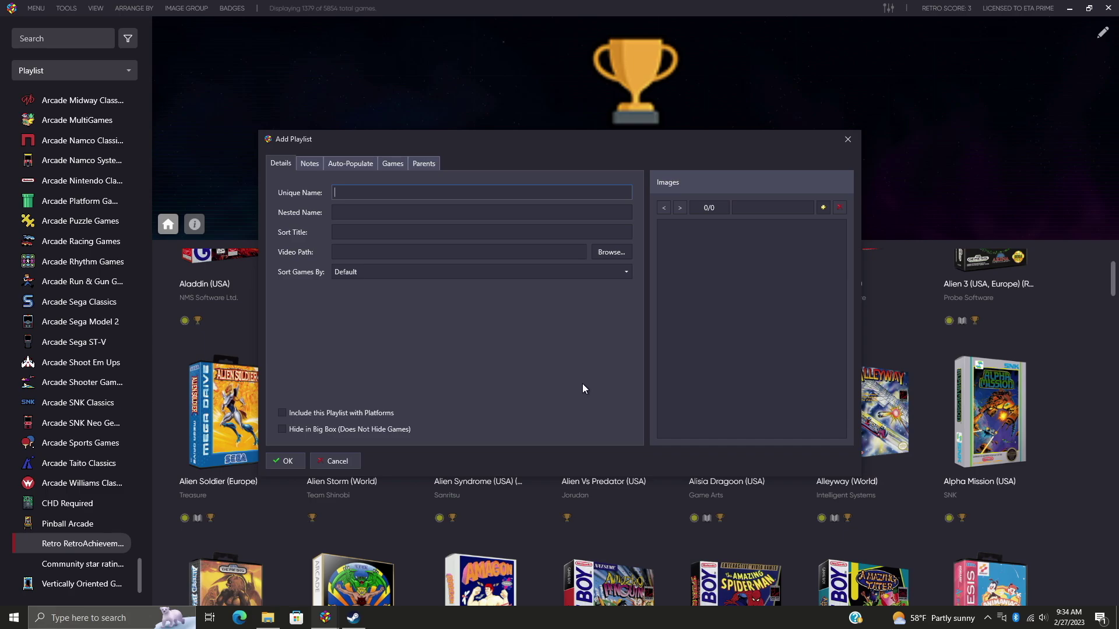
right_click(352, 193)
left_click(389, 226)
Set the new playlist to auto-populate by the Steam Achievements field and save it.
left_click(345, 161)
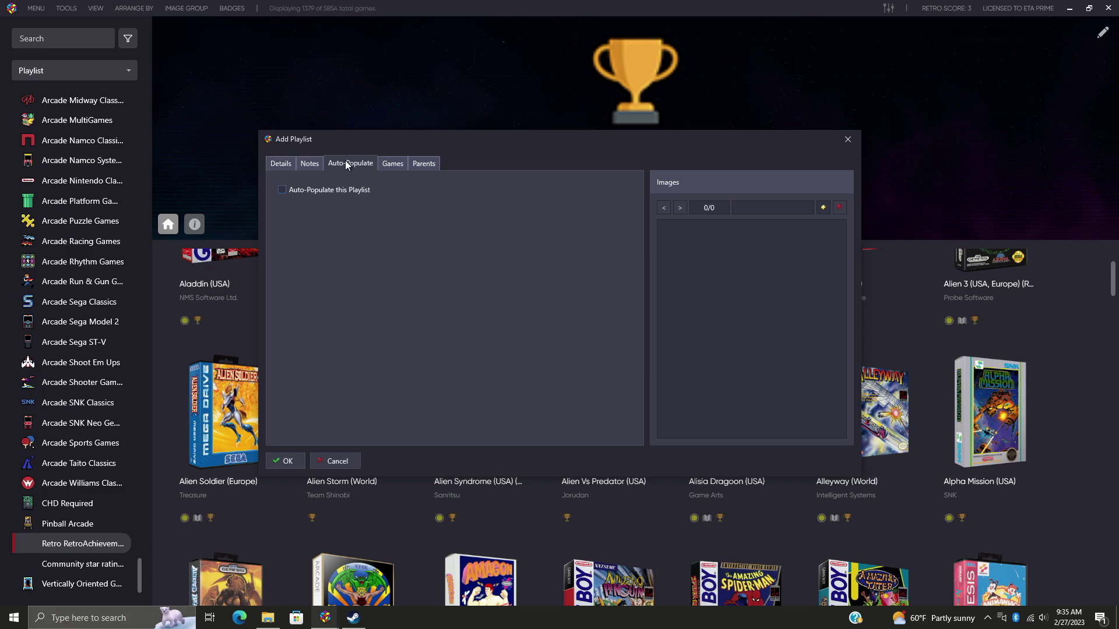
left_click(340, 190)
left_click(370, 228)
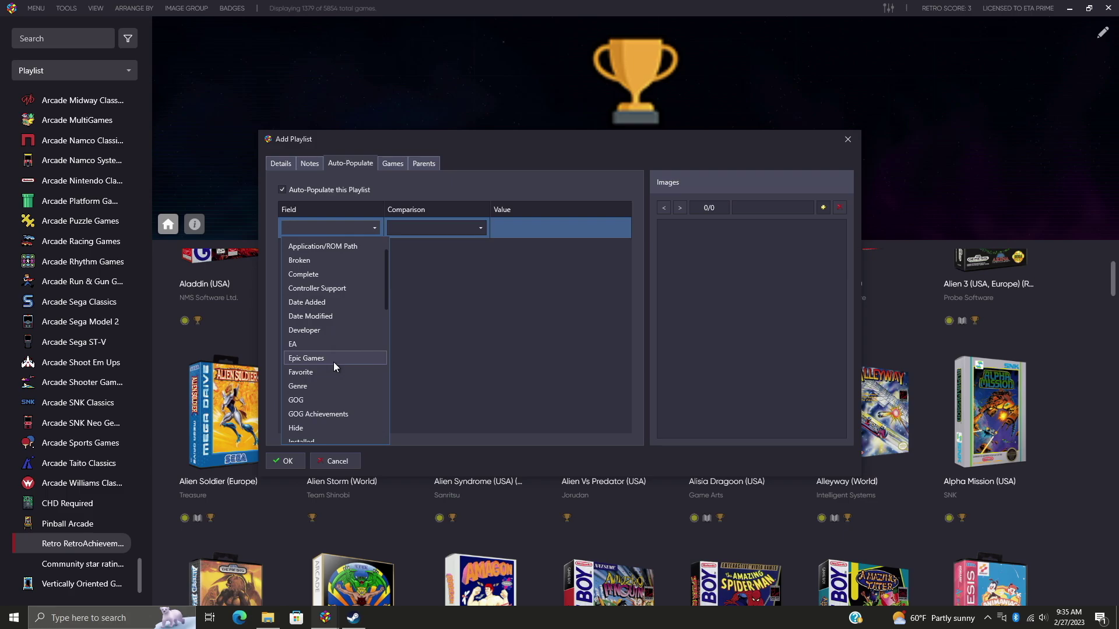
scroll(333, 362, "down", 2)
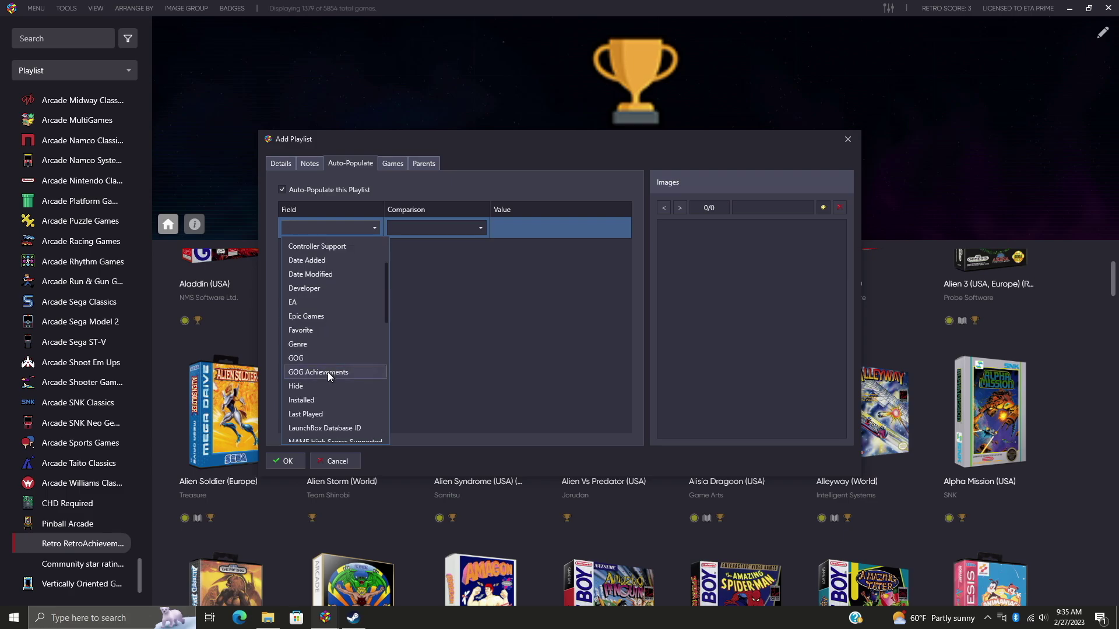
scroll(328, 372, "down", 7)
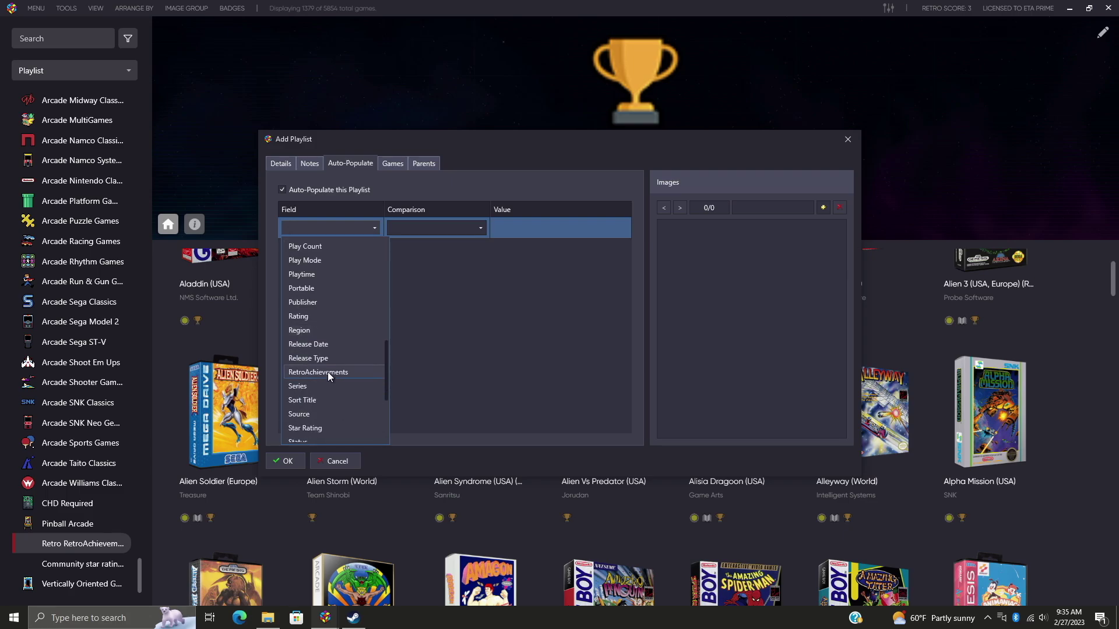
scroll(330, 372, "down", 4)
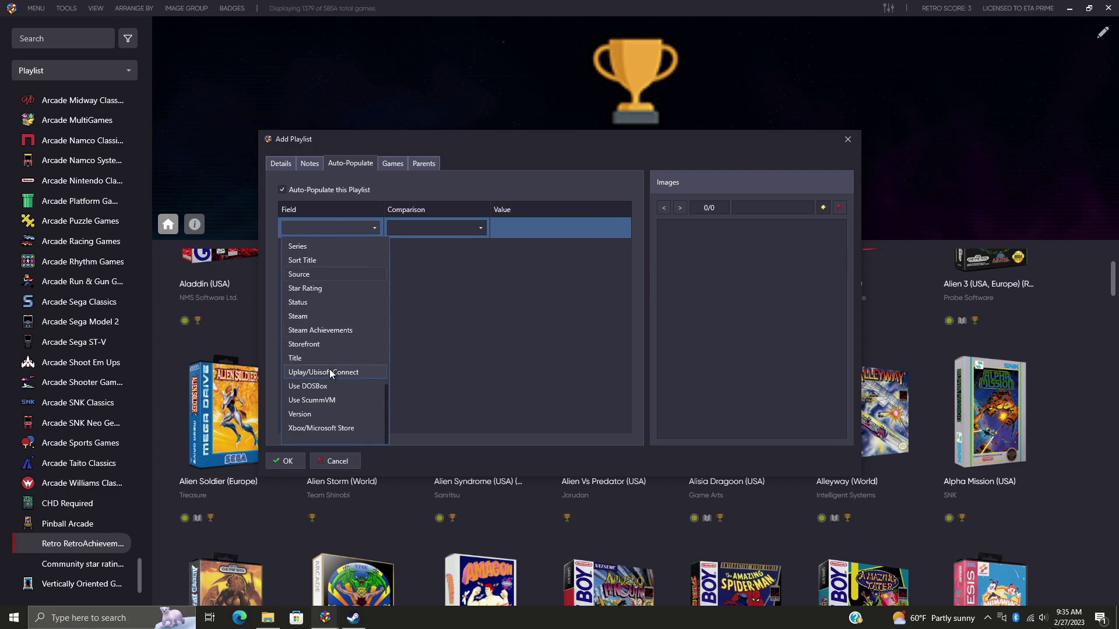
left_click(334, 330)
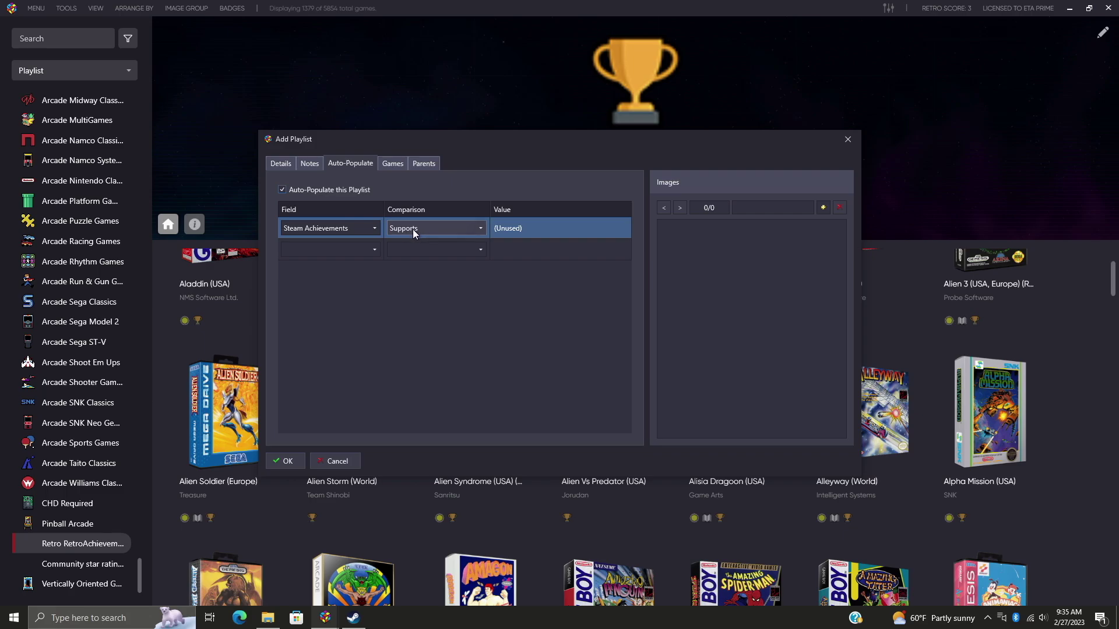
left_click(287, 461)
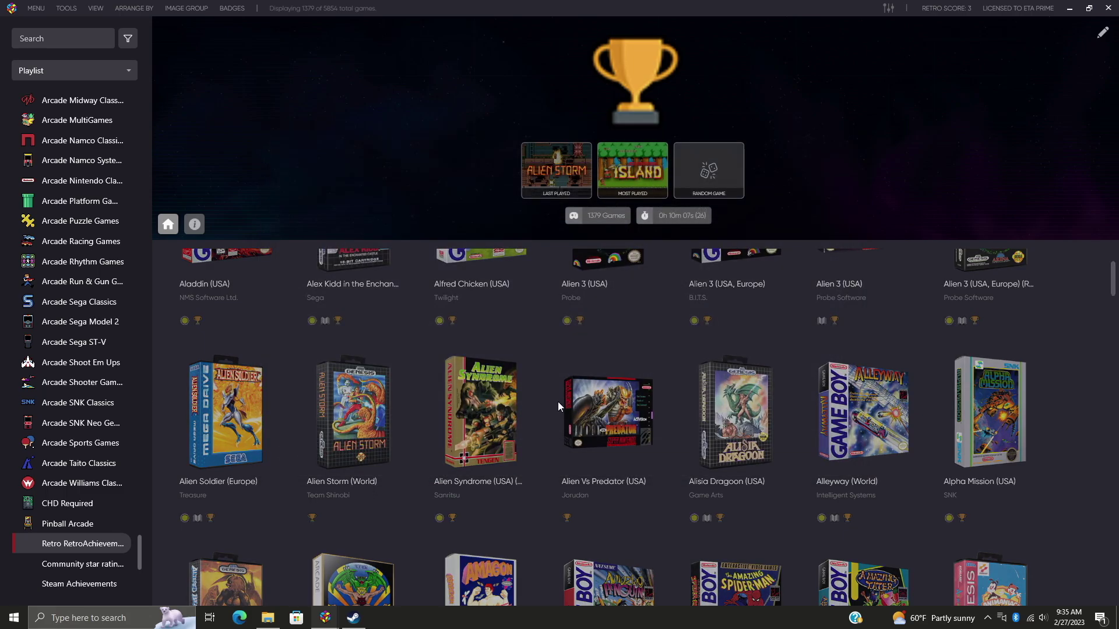
Open the Steam Achievements playlist to view its games.
scroll(592, 396, "down", 3)
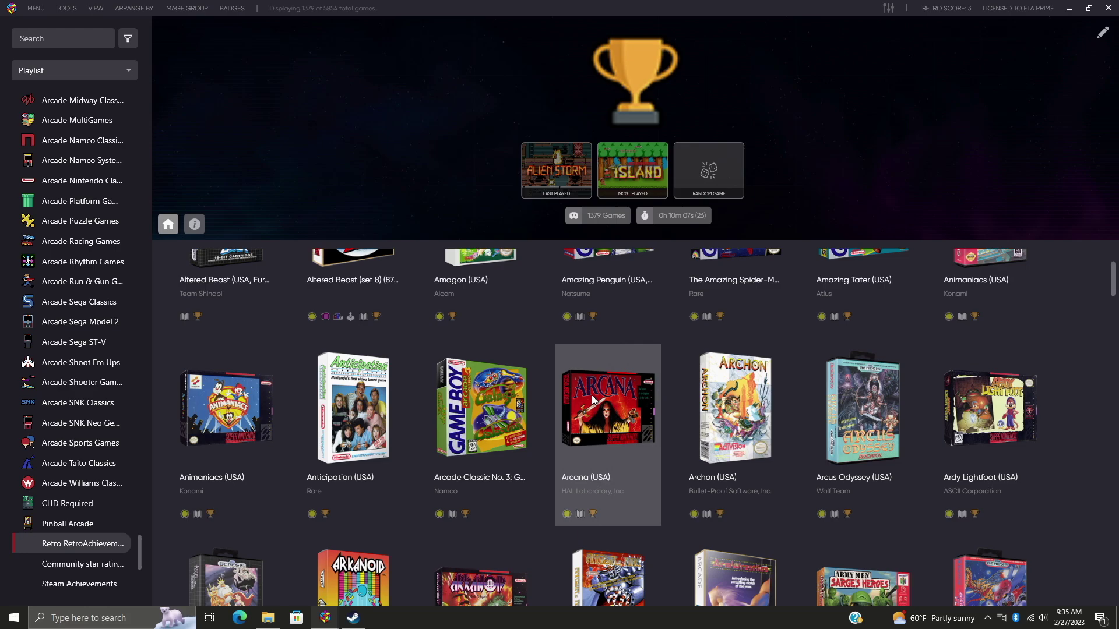
left_click(100, 585)
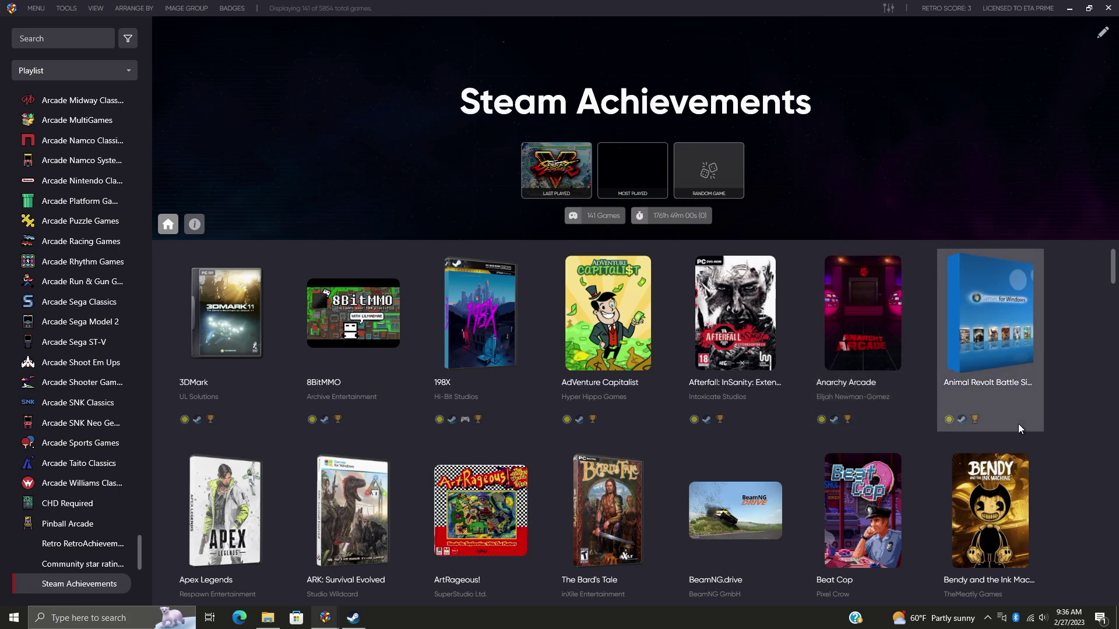
key("Escape")
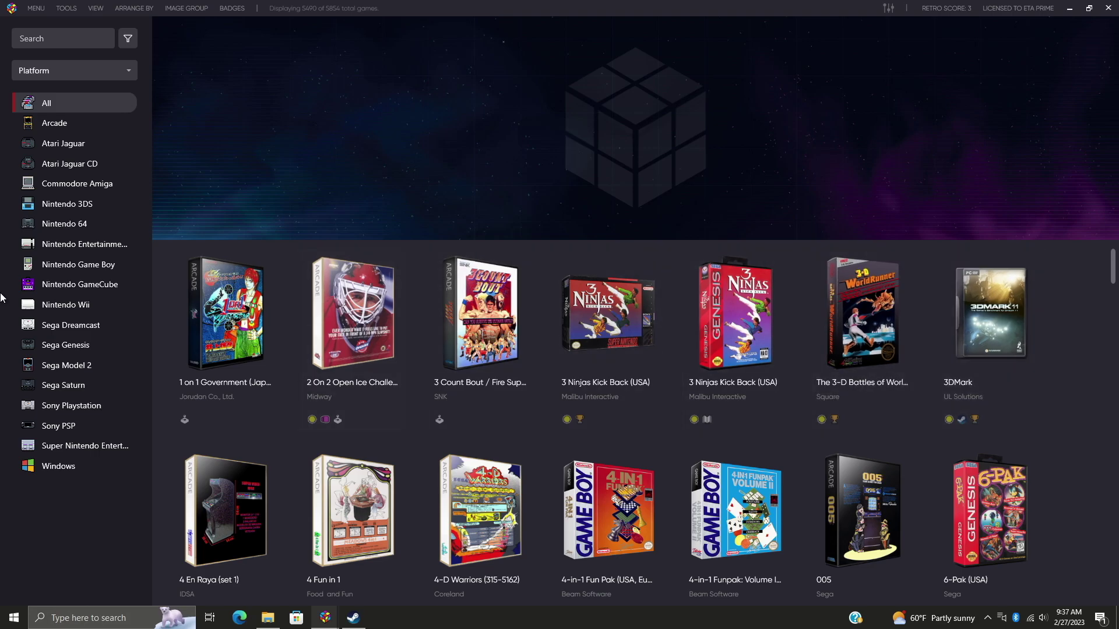
Open the Sega Genesis platform and view the game attribute badges that can be enabled.
left_click(74, 350)
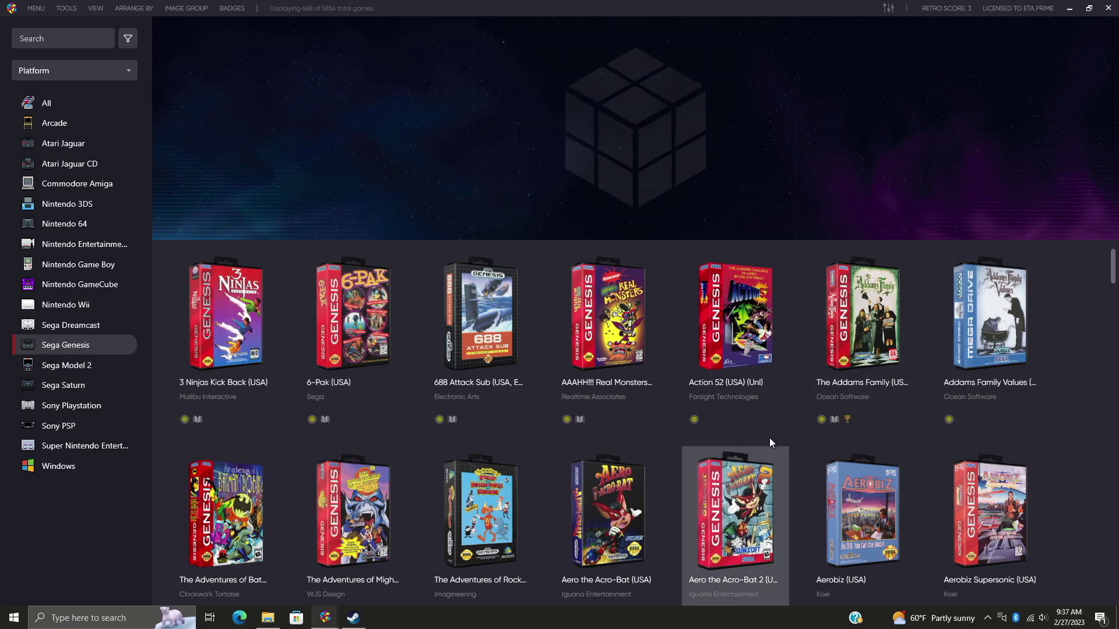
left_click(96, 8)
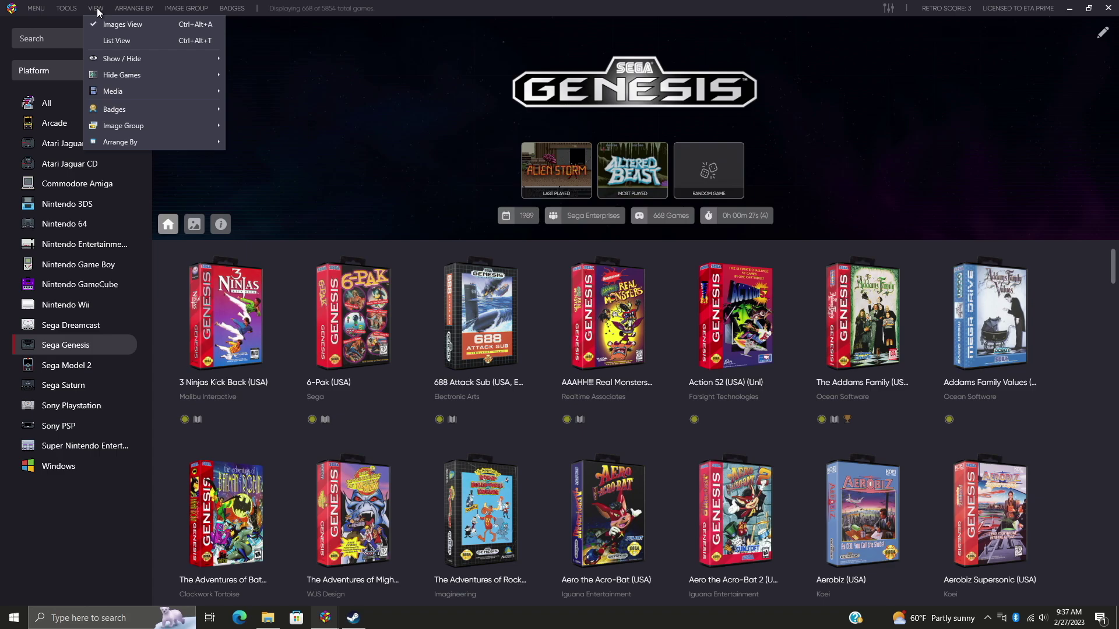
mouse_move(115, 110)
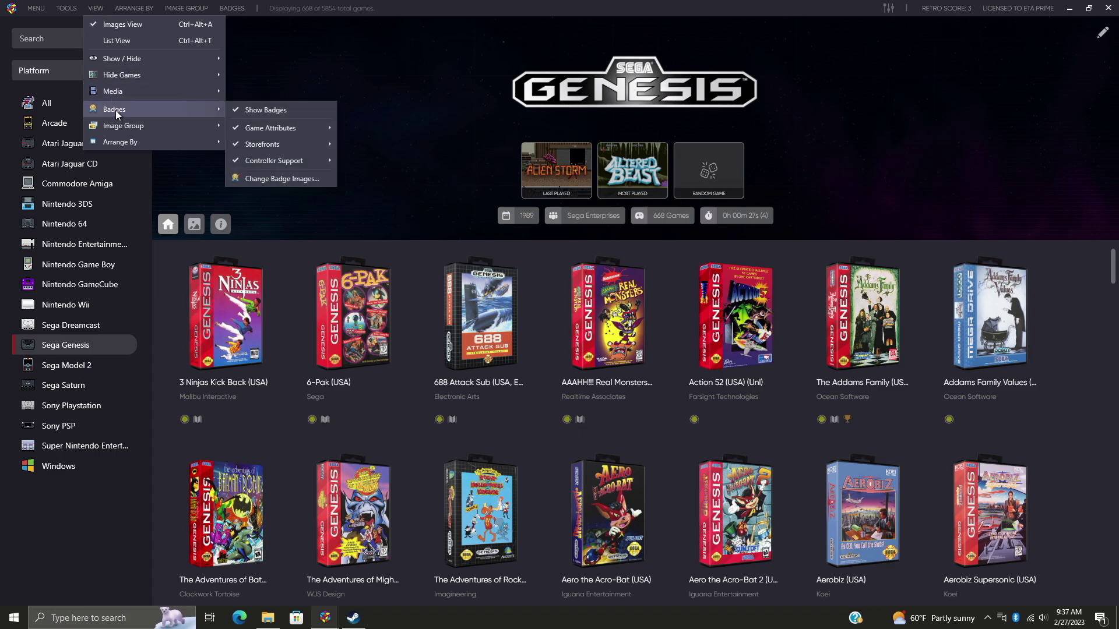
mouse_move(316, 133)
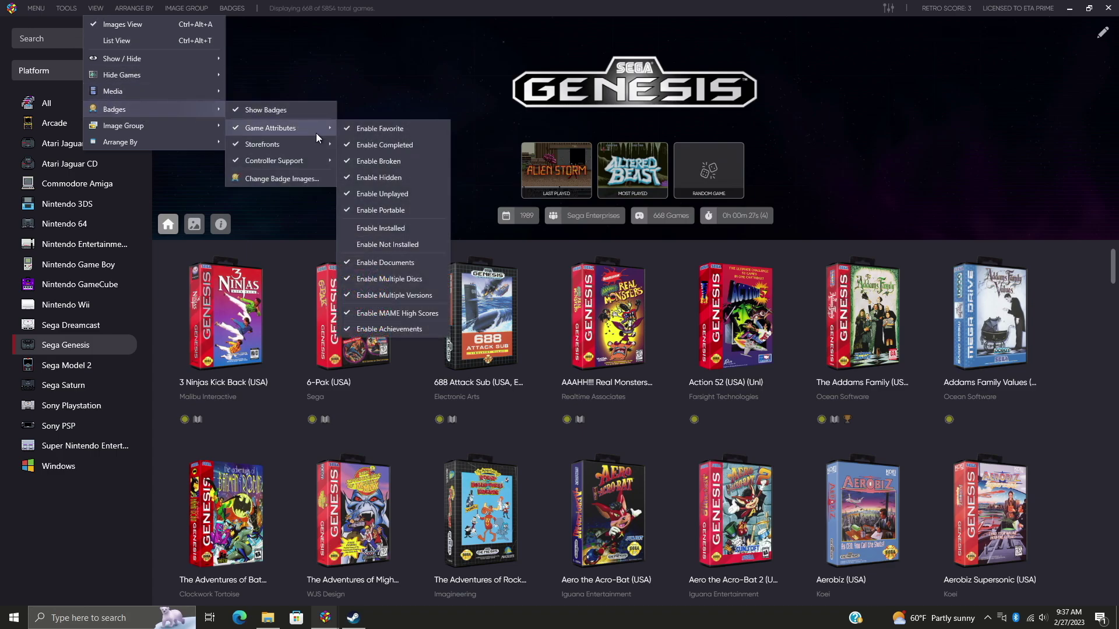
left_click(436, 328)
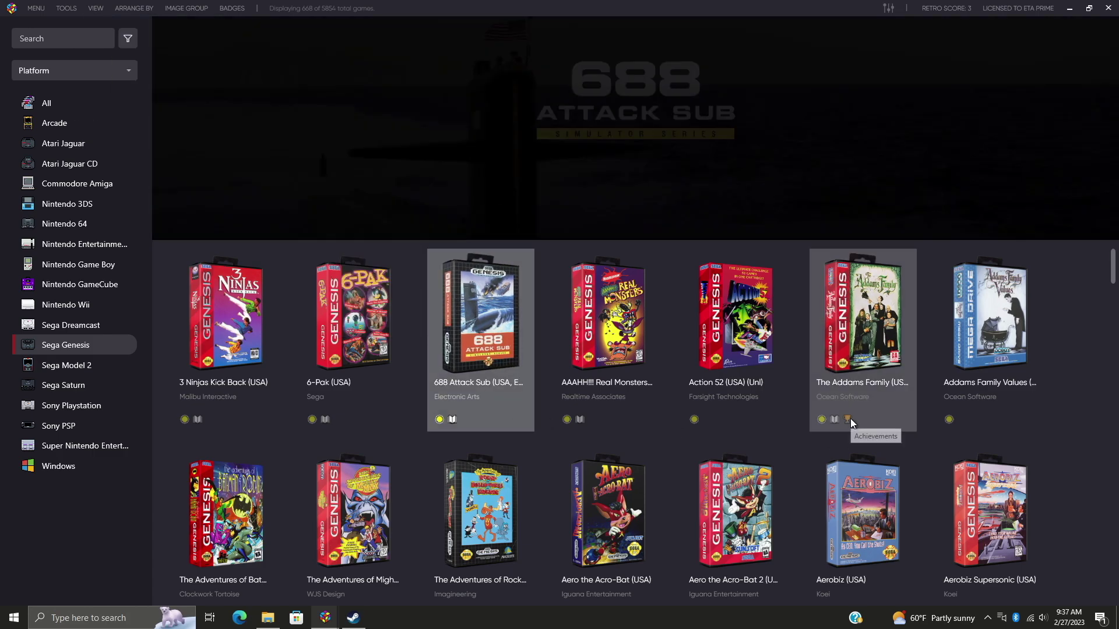
Look through the remaining achievements of The Addams Family on Sega Genesis, and leave the list.
left_click(851, 418)
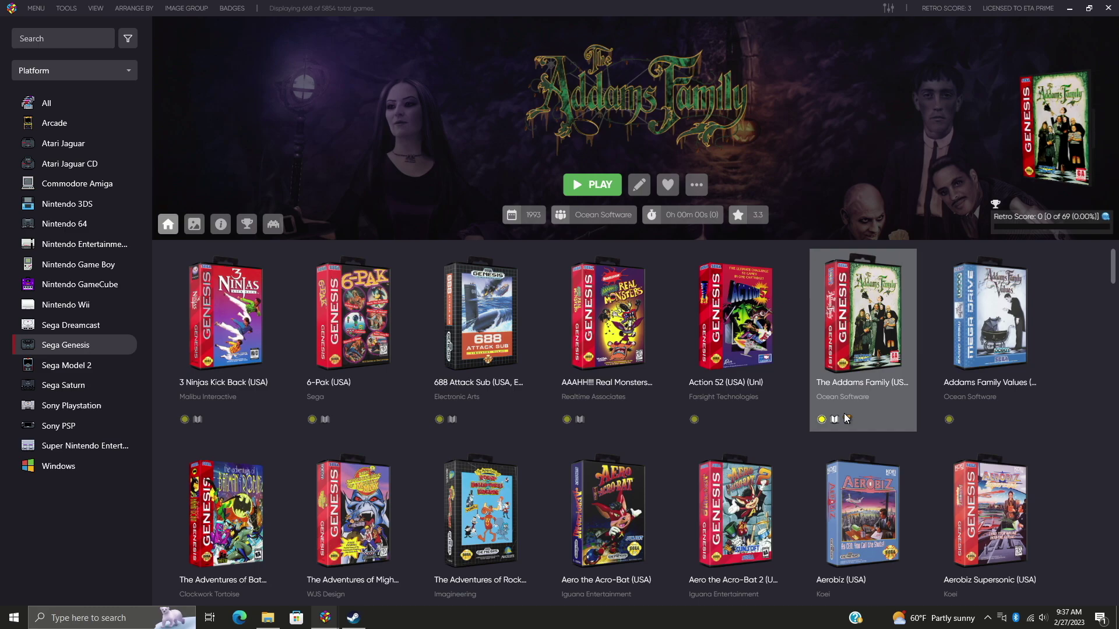
left_click(248, 223)
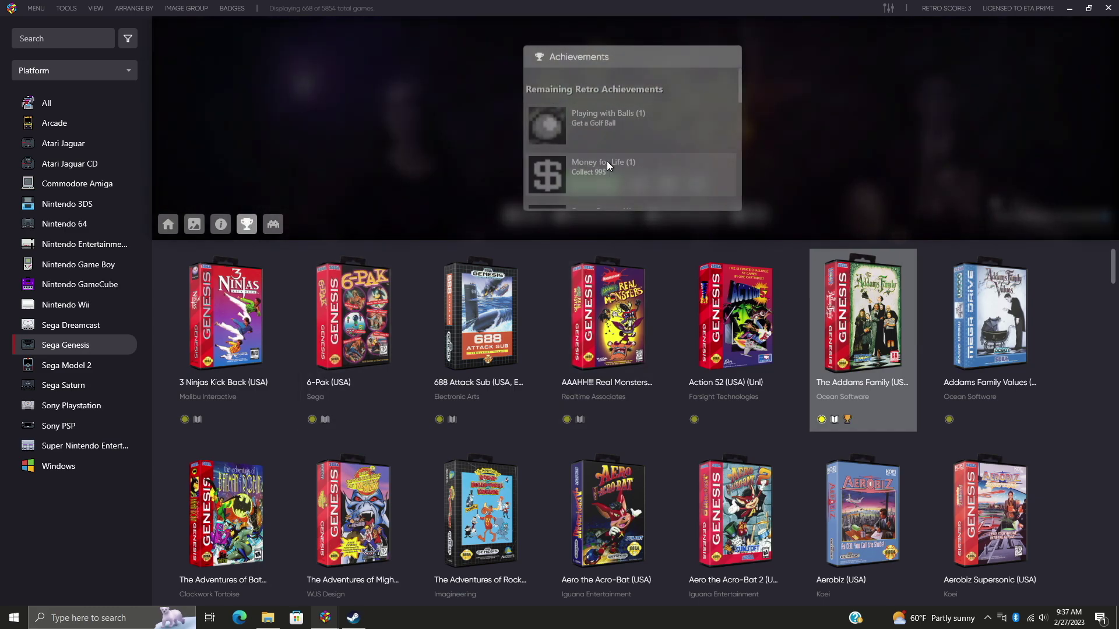
scroll(608, 159, "down", 3)
scroll(609, 159, "up", 3)
left_click(684, 252)
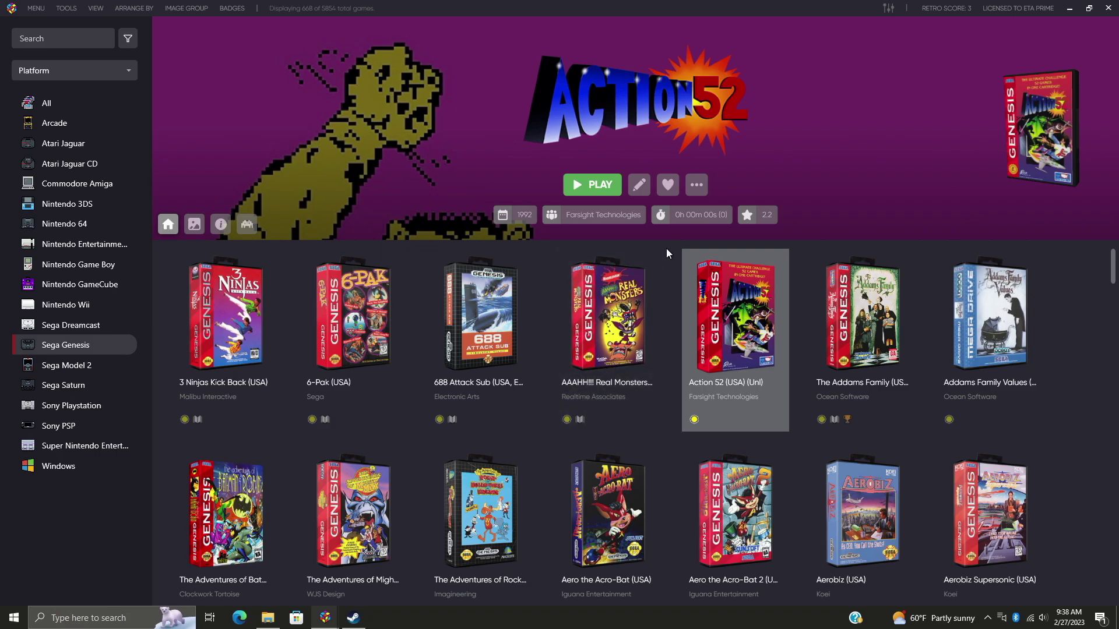
Start an achievements scan for all games in the library.
left_click(73, 8)
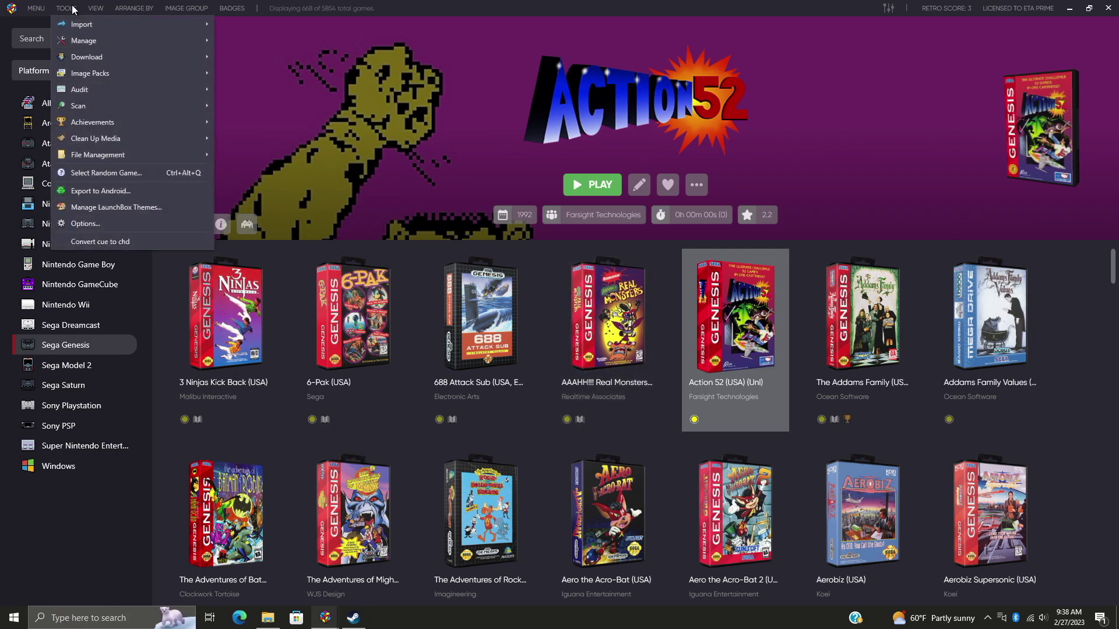
mouse_move(90, 121)
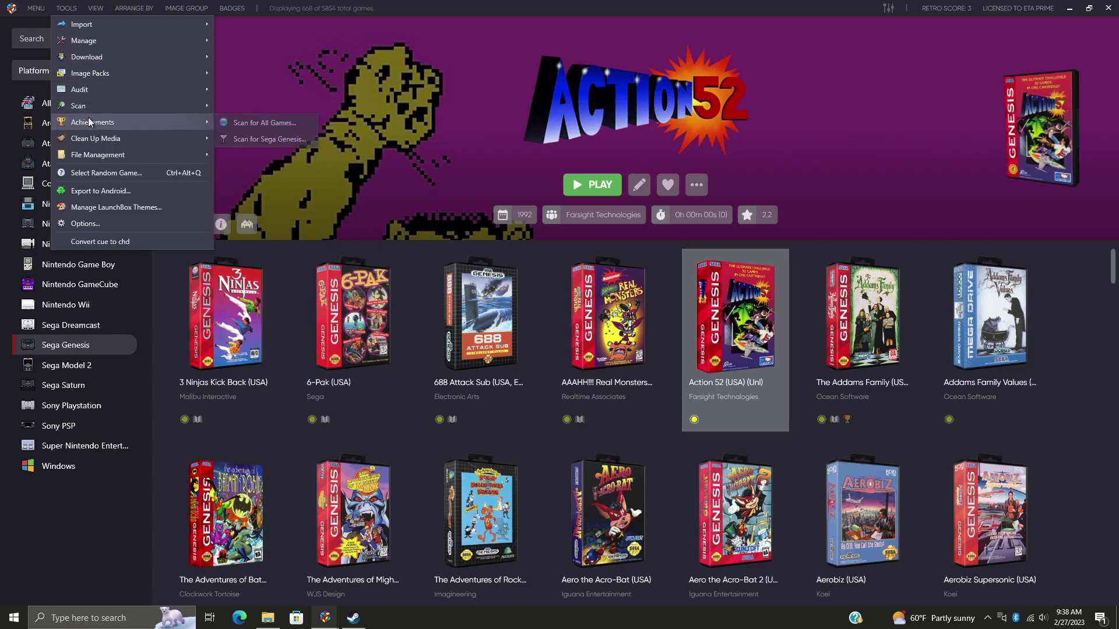
left_click(277, 123)
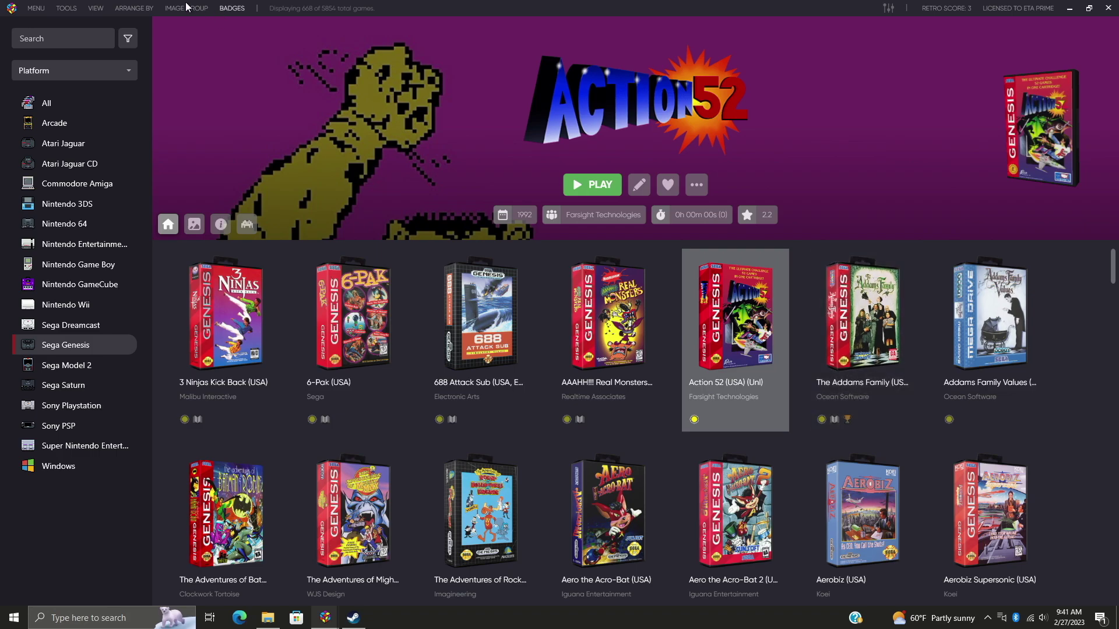
Open the EA games import wizard to view its introduction, and close it without importing.
left_click(65, 11)
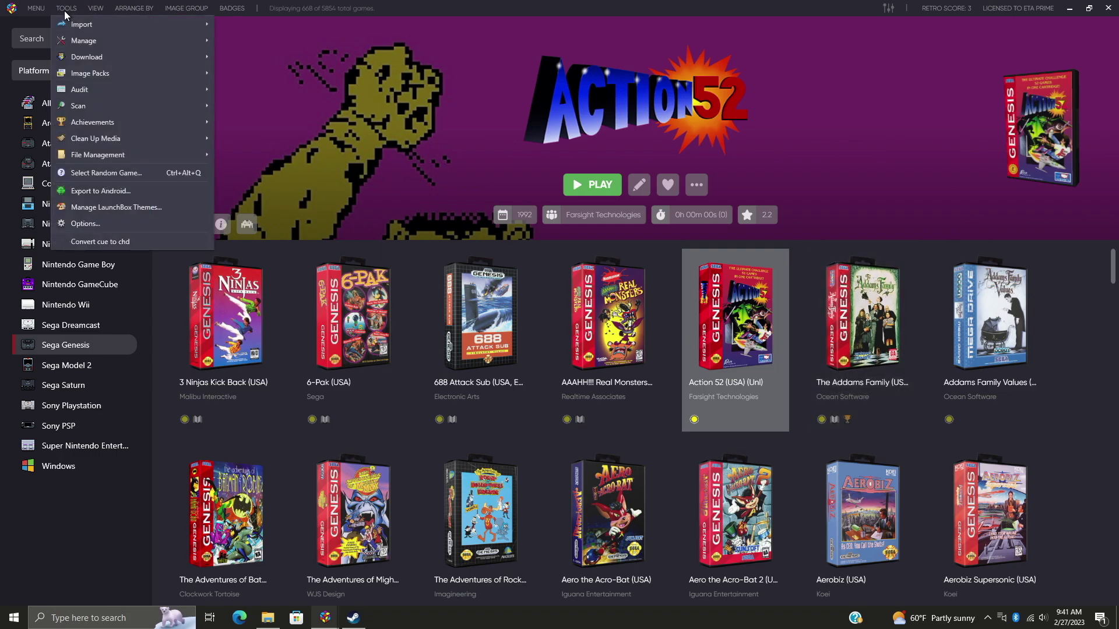
mouse_move(88, 24)
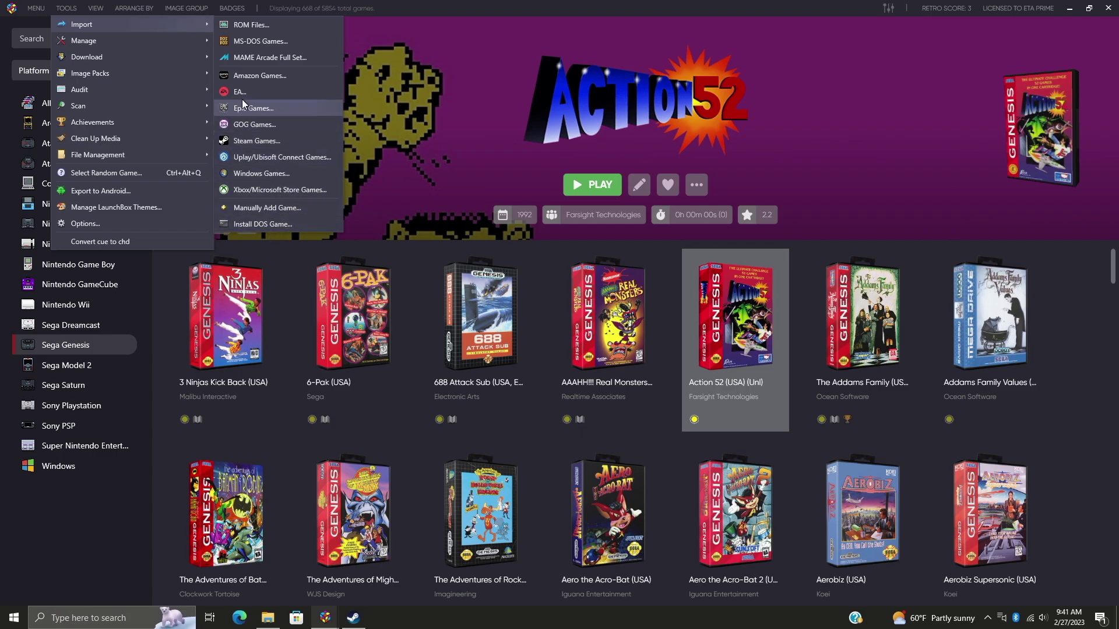
left_click(287, 93)
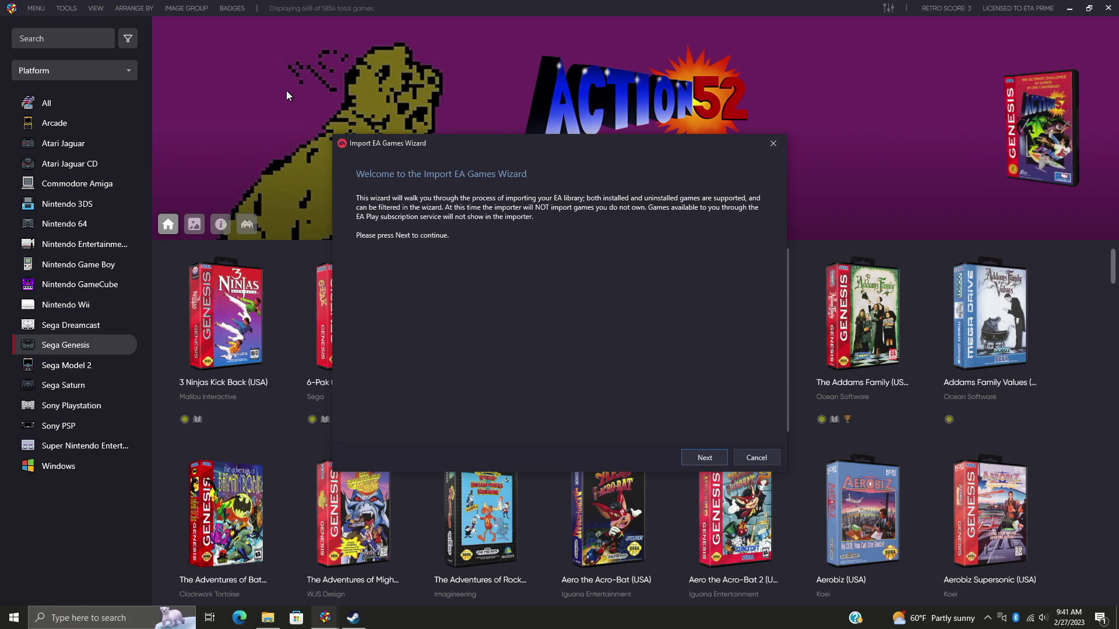
left_click(756, 457)
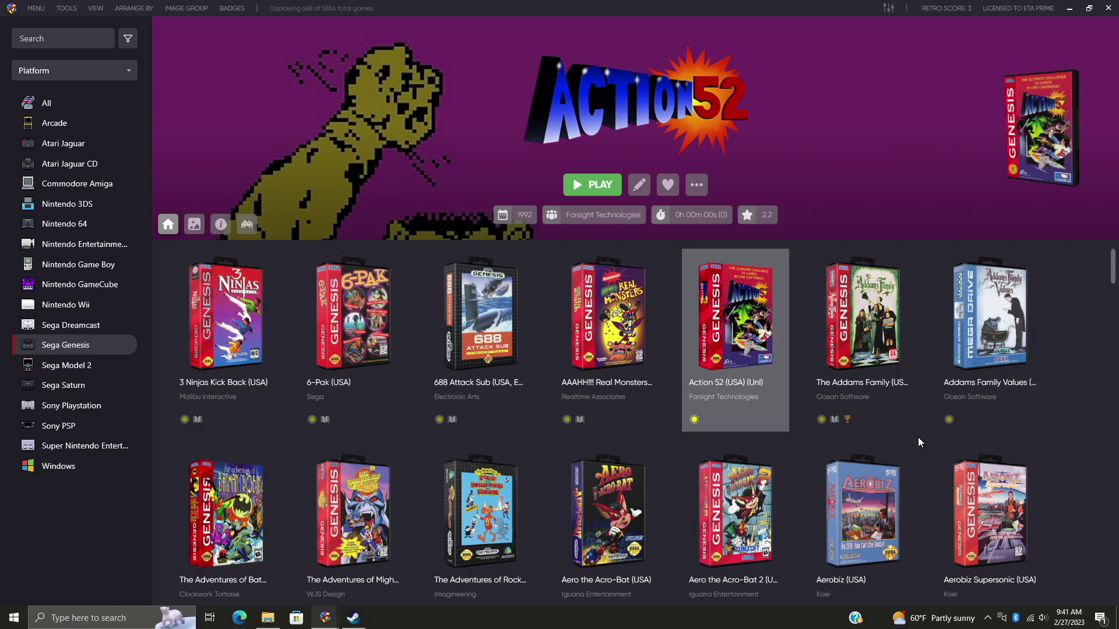